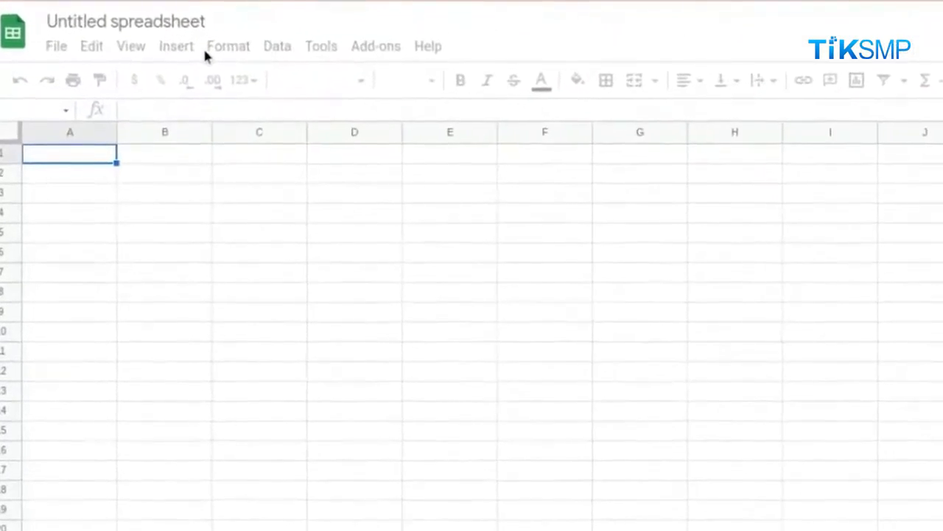
- Rename the untitled spreadsheet as "Latihan 1"
click(149, 20)
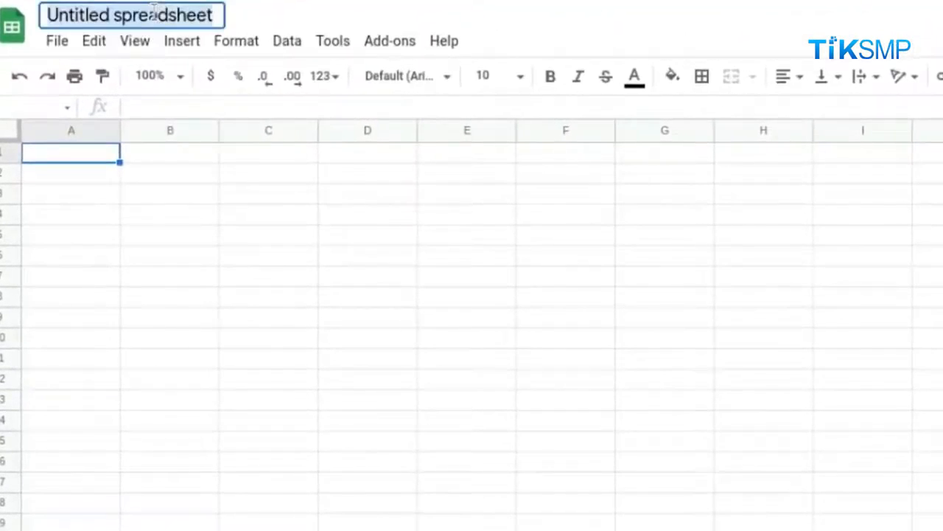
text(Latihan)
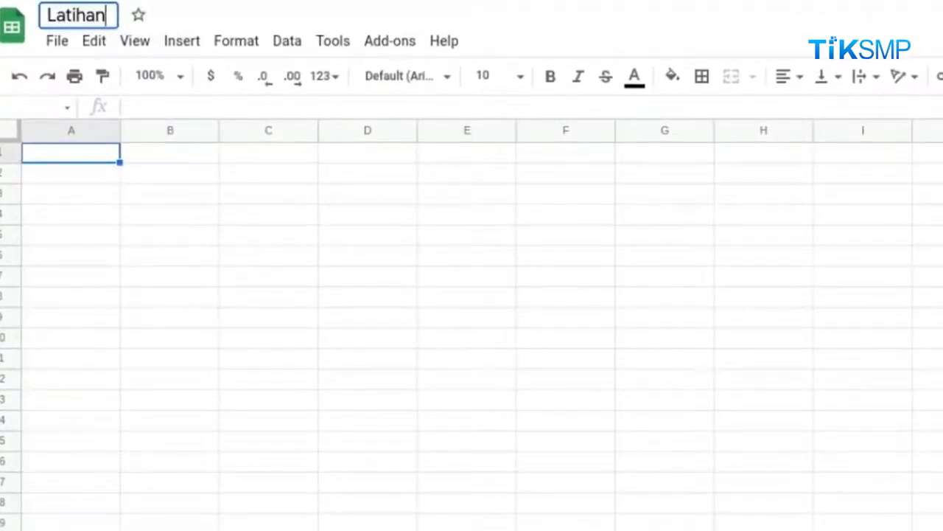
text( 1)
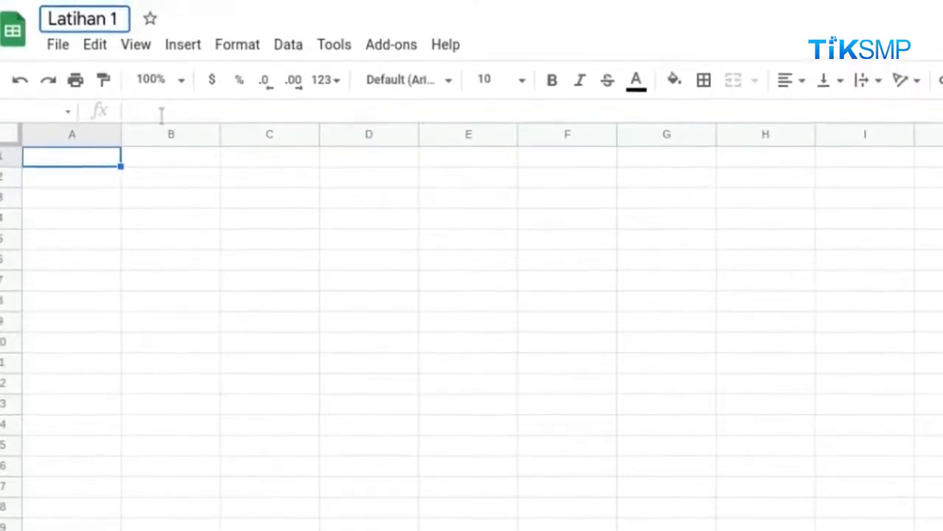
click(187, 153)
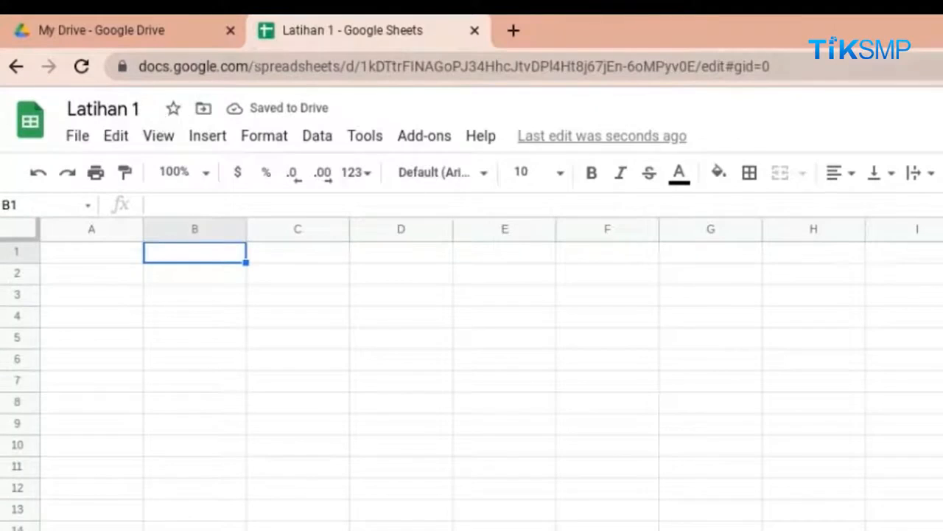
- Close the spreadsheet and rename the Latihan 1 file in Google Drive as "Latihan 1A"
click(475, 31)
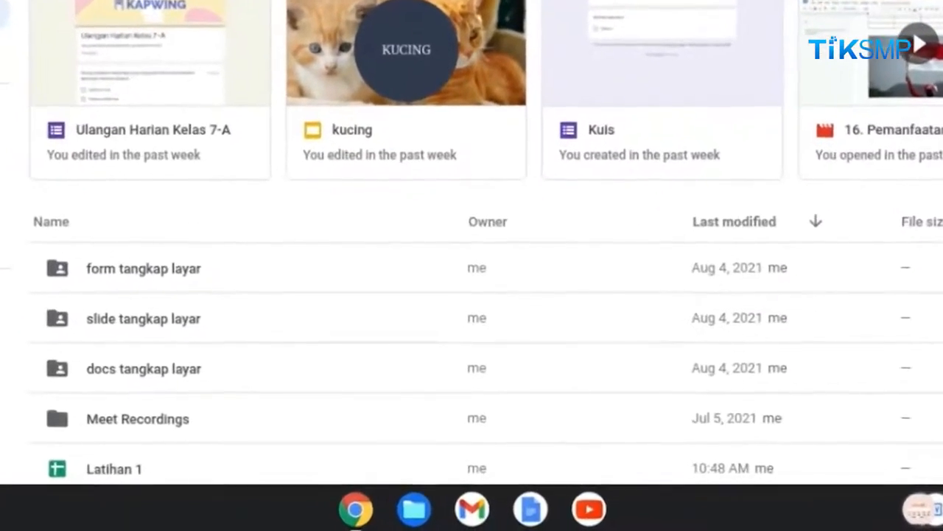
right_click(142, 464)
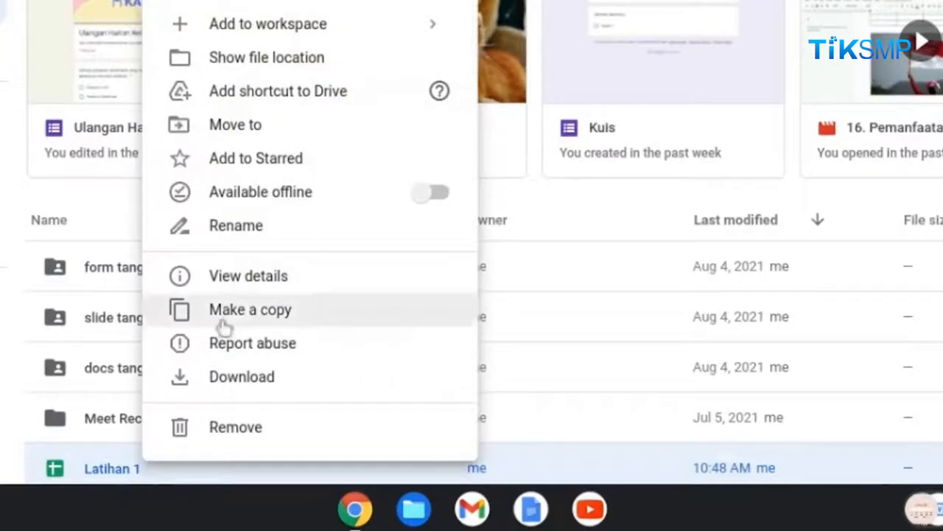
click(258, 225)
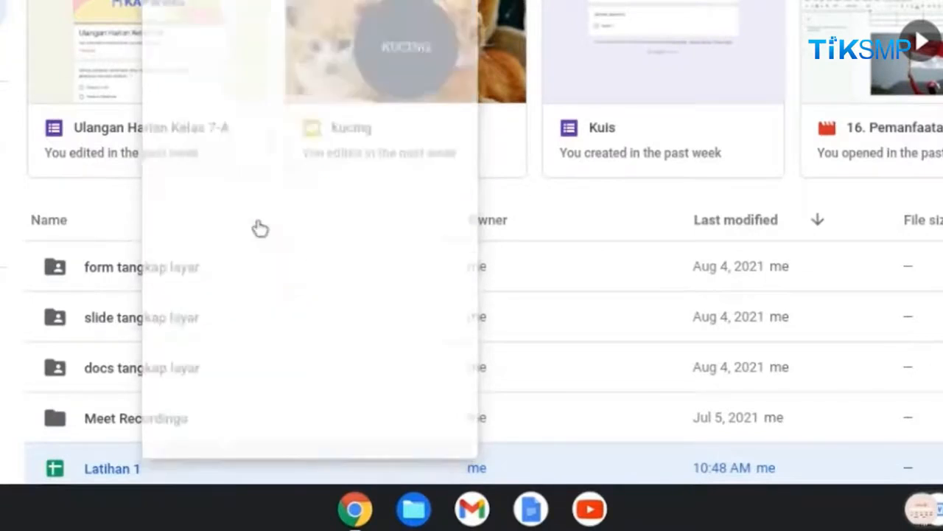
key(Right)
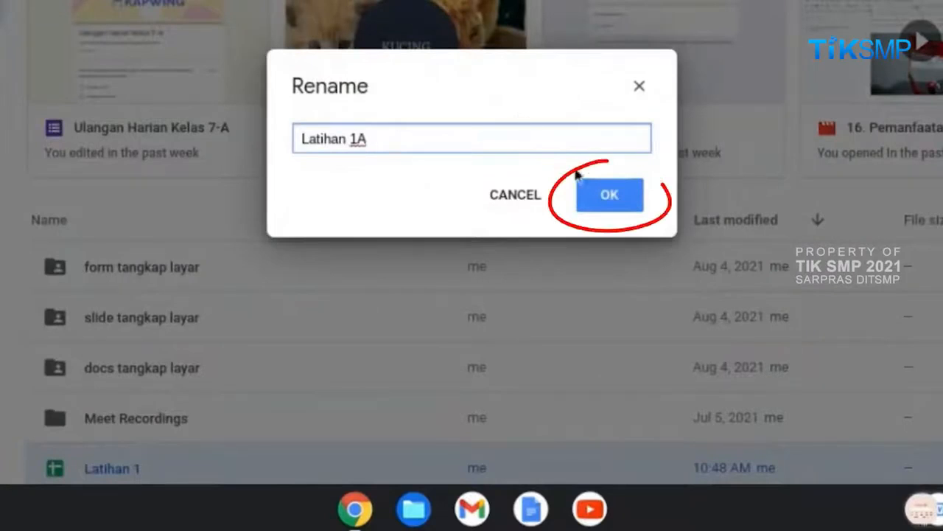
click(601, 214)
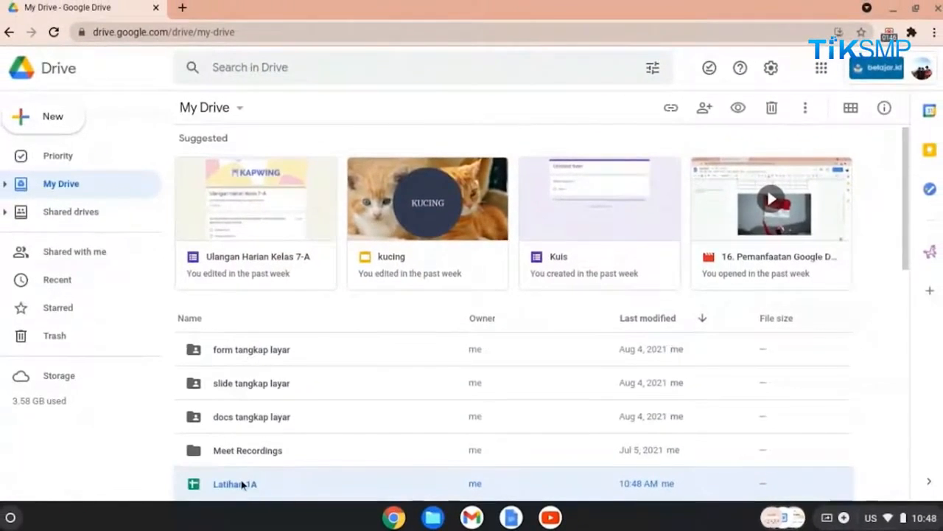
- Open the Latihan 1A spreadsheet from Drive and make a copy of it named "Latihan 2" in My Drive
double_click(242, 484)
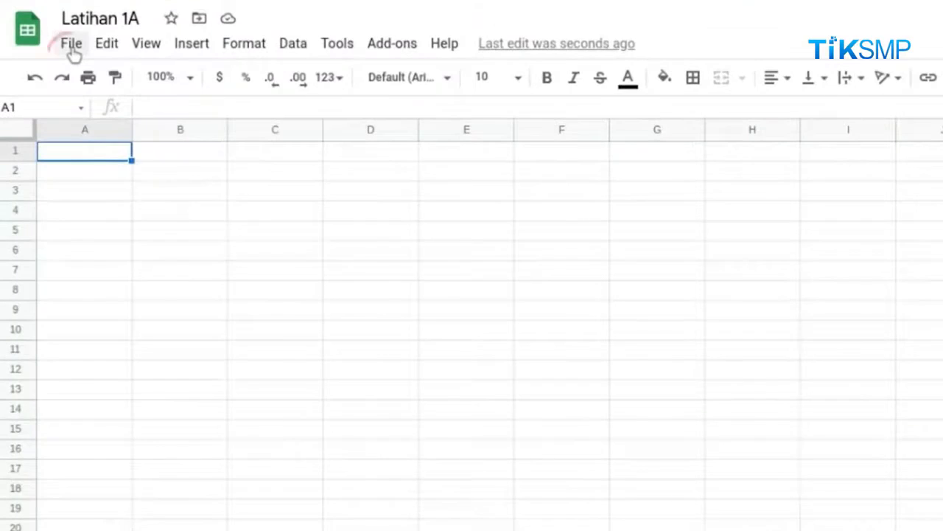
click(72, 46)
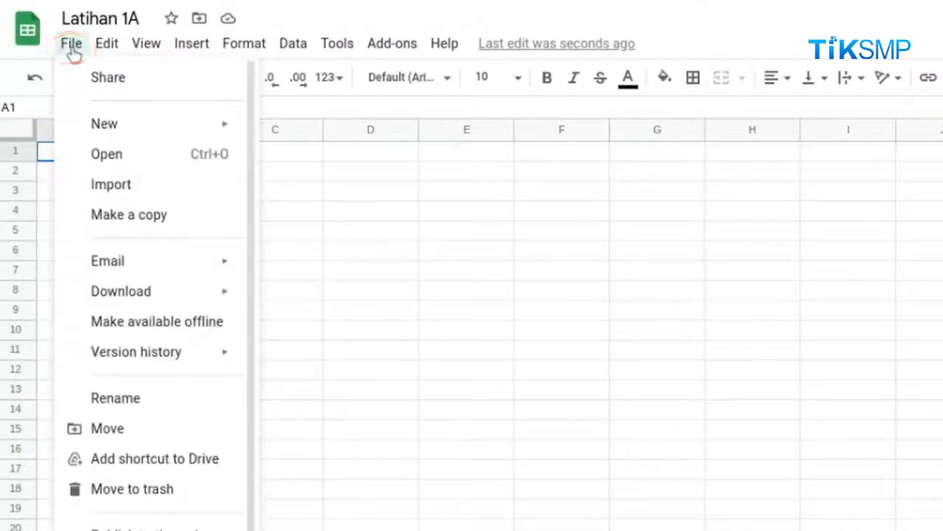
click(98, 215)
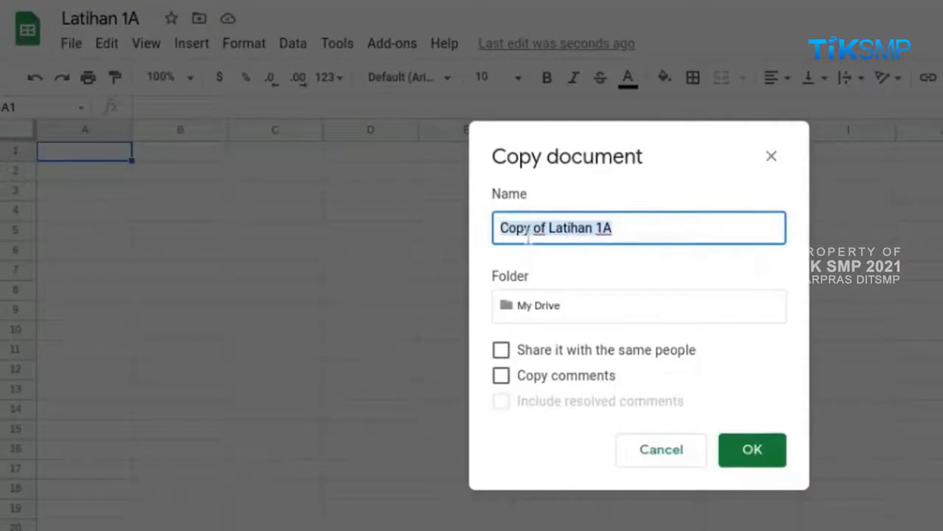
key(Right)
key(BackSpace)
key(BackSpace)
key(BackSpace)
key(BackSpace)
key(BackSpace)
key(BackSpace)
key(BackSpace)
key(BackSpace)
key(BackSpace)
key(BackSpace)
key(BackSpace)
key(BackSpace)
key(BackSpace)
key(BackSpace)
key(BackSpace)
key(BackSpace)
key(BackSpace)
text(Lati)
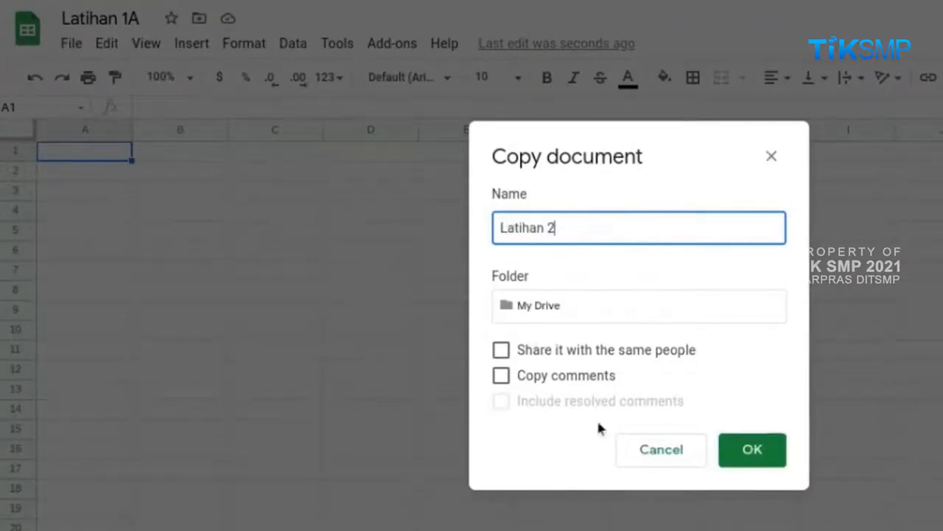
click(733, 453)
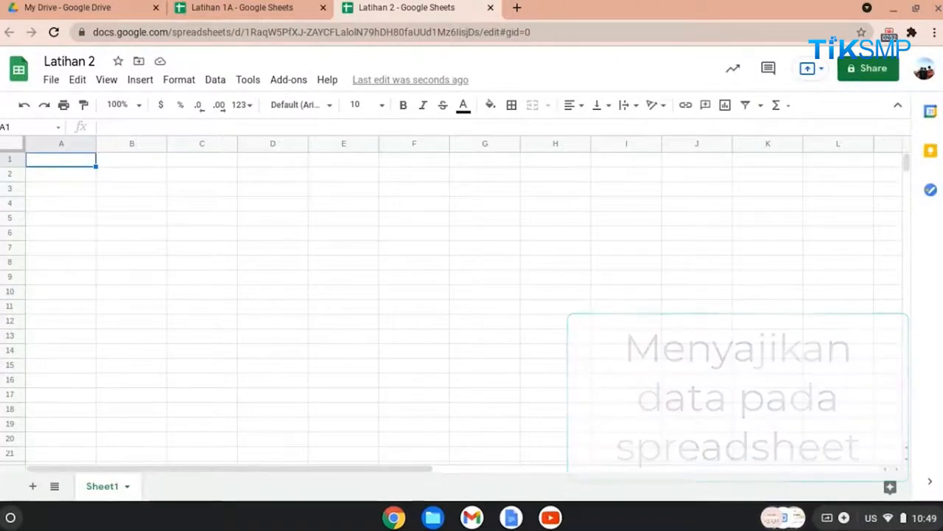
- Enter the column headers No, Nama, Nilai PTS and NILAI PAS in cells A1 to D1
text(No)
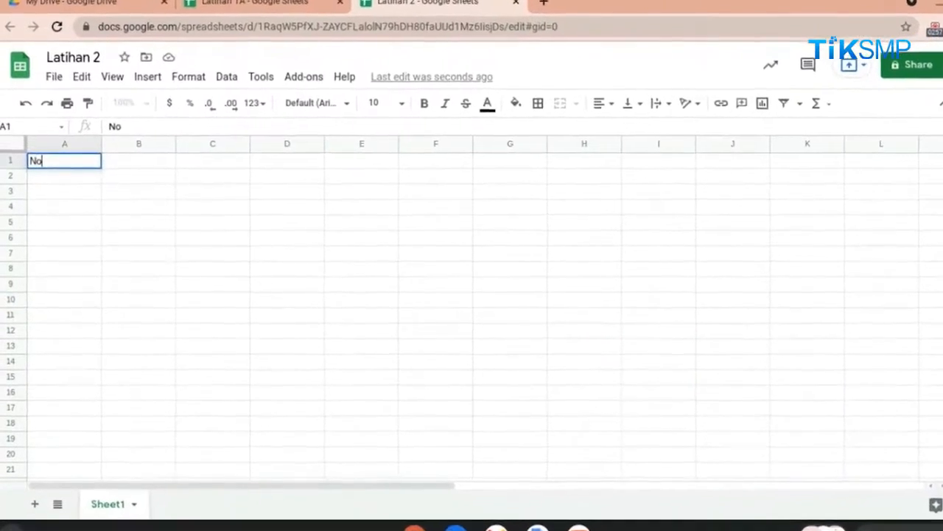
key(Tab)
text(Nama)
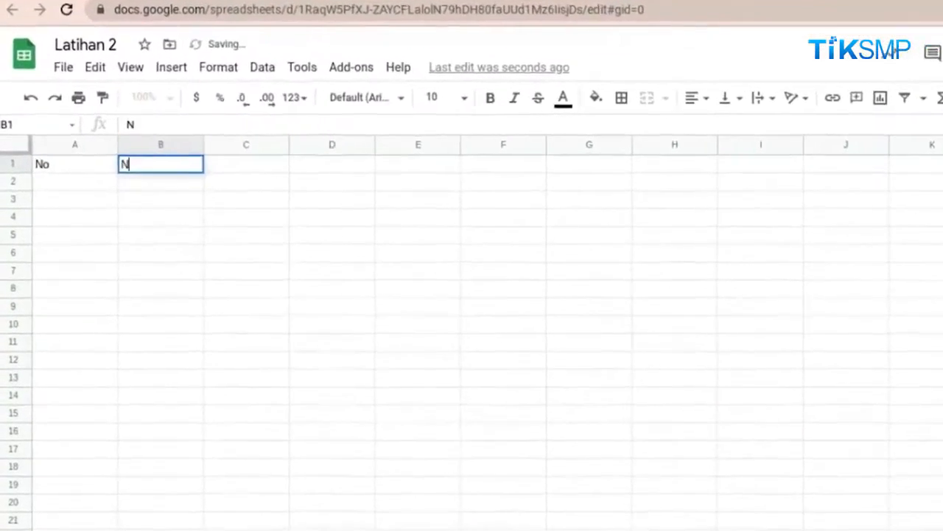
key(Tab)
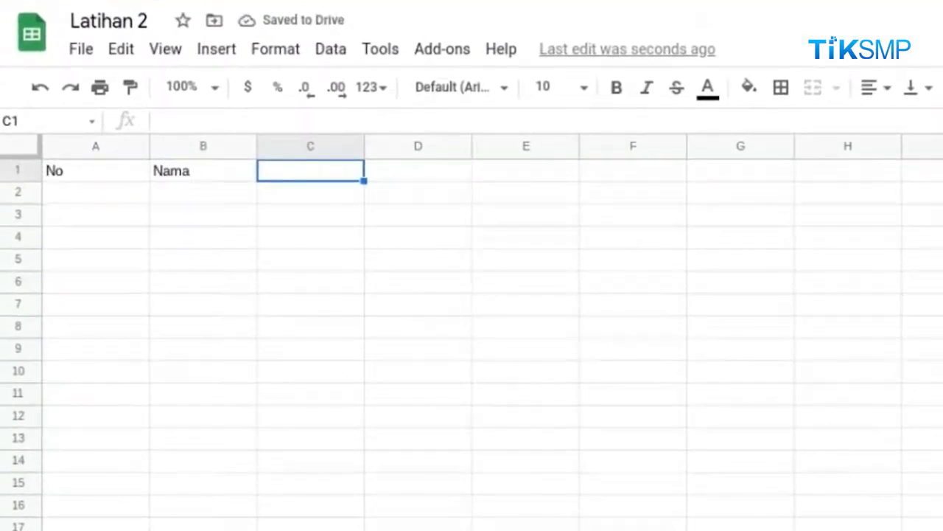
text(Nilai PTS)
key(Tab)
text(NILAI)
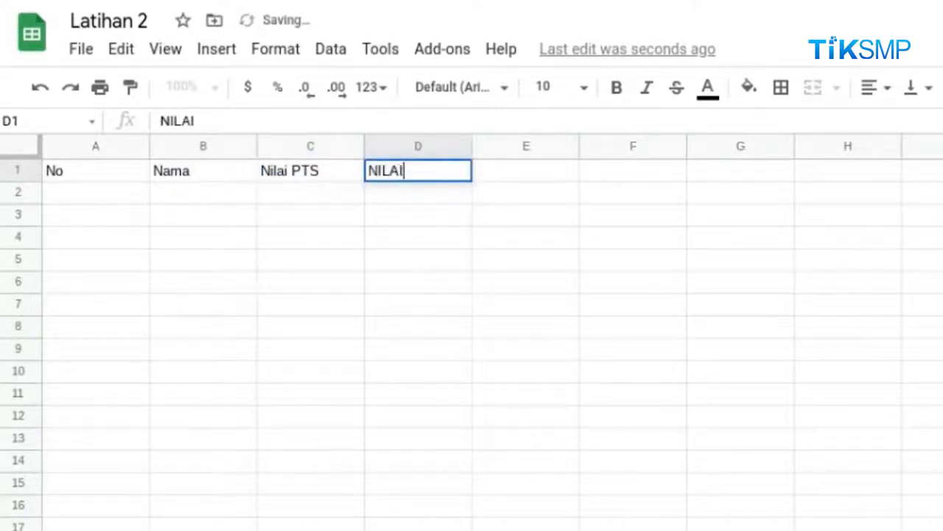
text( PAS)
key(Return)
- Number rows 2 to 6 from 1 to 5 under No and enter the five students' names under Nama
text(1)
key(Return)
text(2)
key(Return)
text(3)
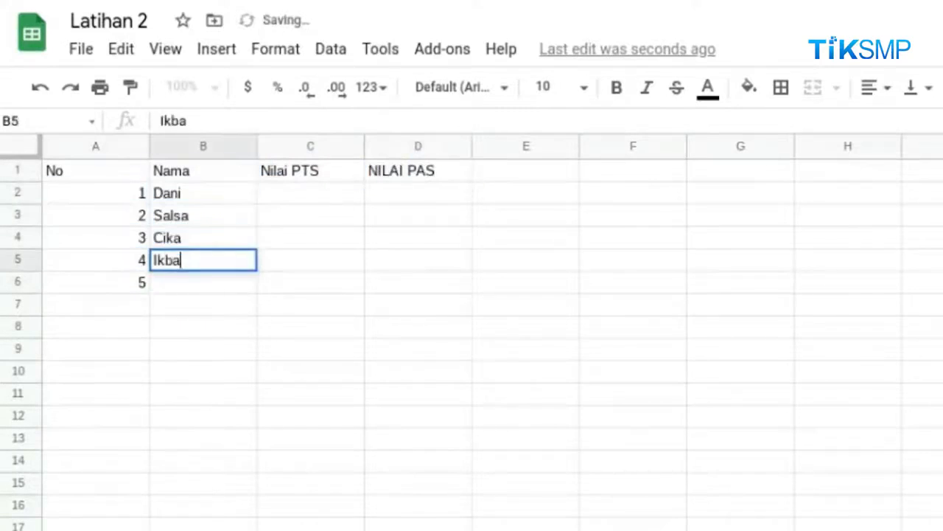
text(al)
key(Return)
text(Indra)
- Enter the Nilai PTS scores 82, 91, 75, 77 and 69 in cells C2 to C6
click(311, 193)
text(82)
key(Return)
text(91)
key(Return)
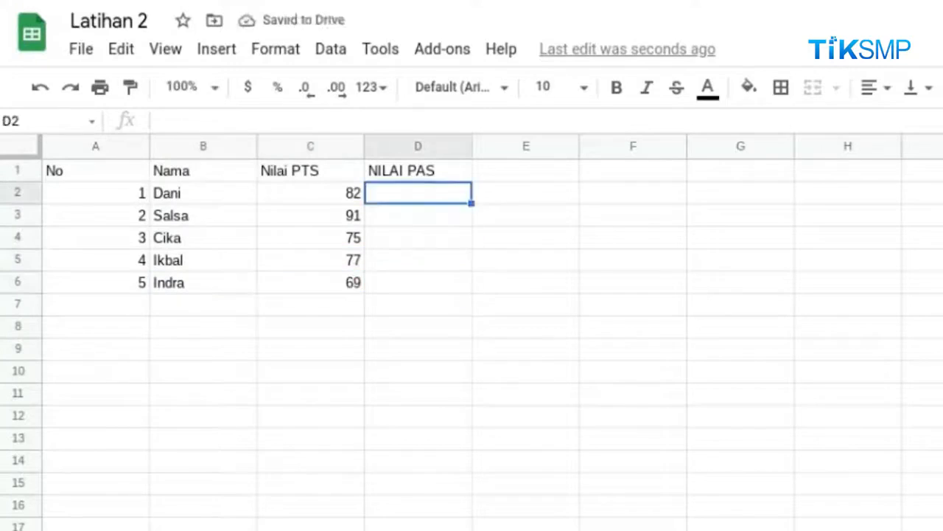
- Enter the NILAI PAS scores 94, 87, 88, 82 and 85 in cells D2 to D6
text(94)
key(Return)
text(87)
key(Return)
text(88)
key(Return)
text(82)
key(Return)
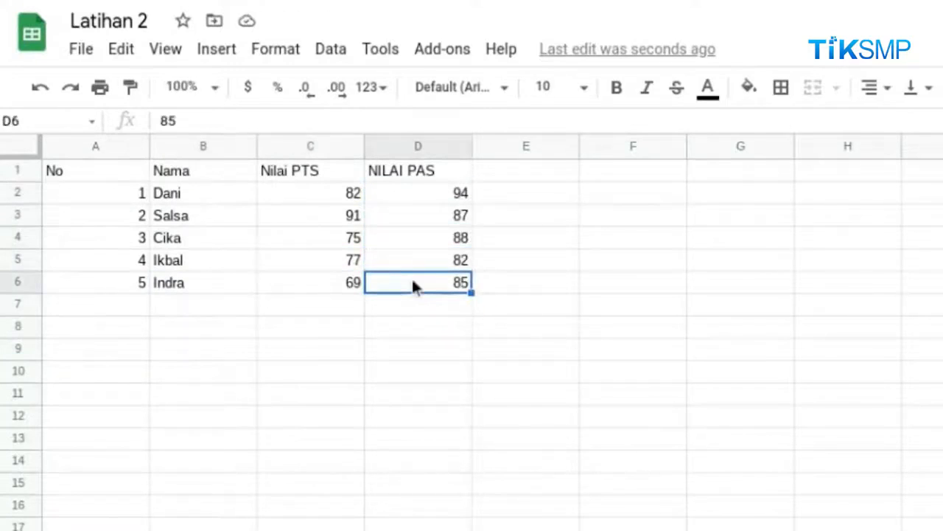
- Insert a column chart of the names and scores in B1:D6, and delete that chart
drag(413, 283, 215, 180)
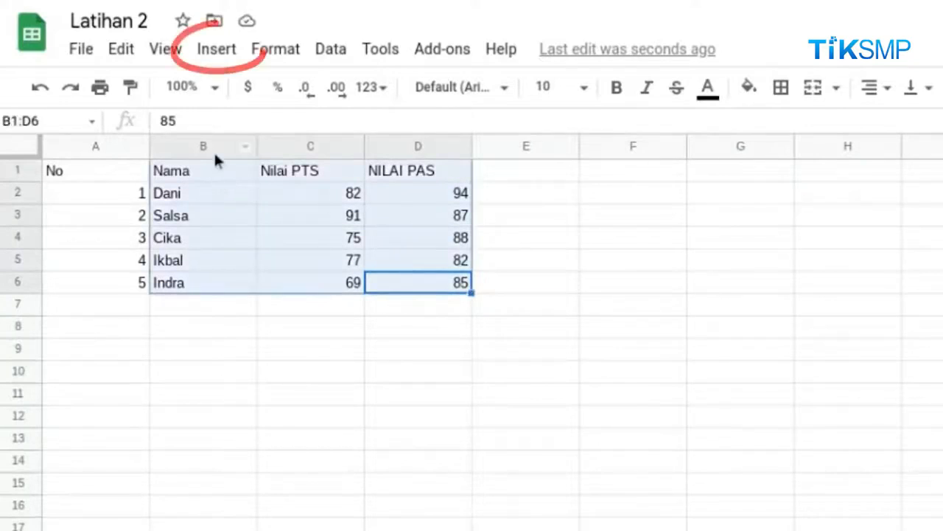
click(217, 50)
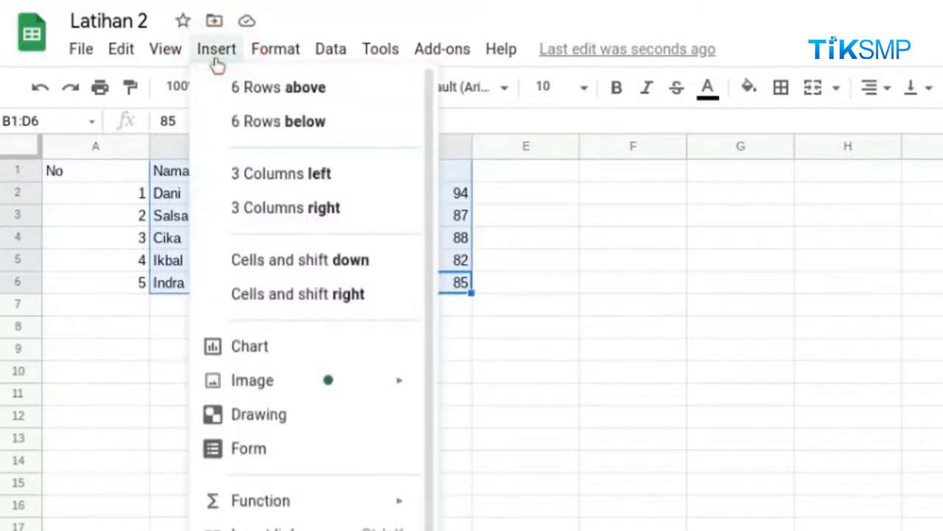
click(372, 348)
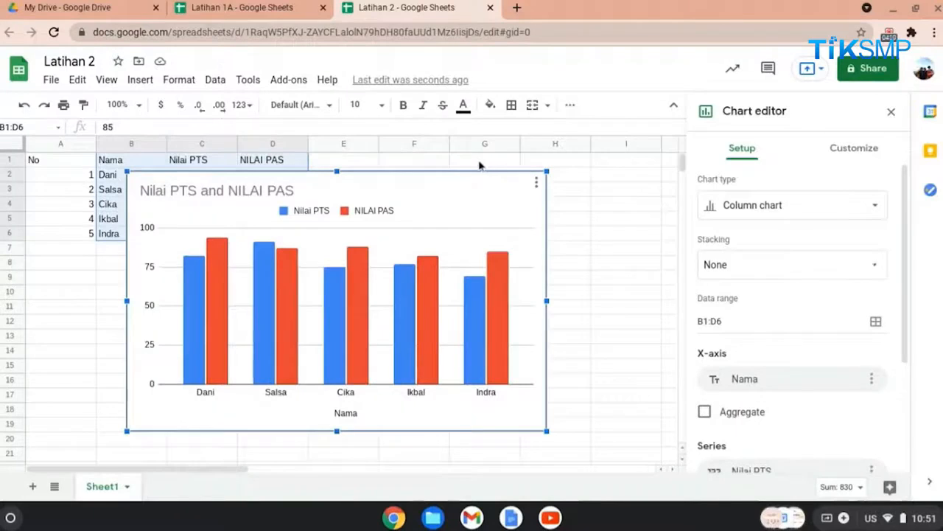
click(537, 184)
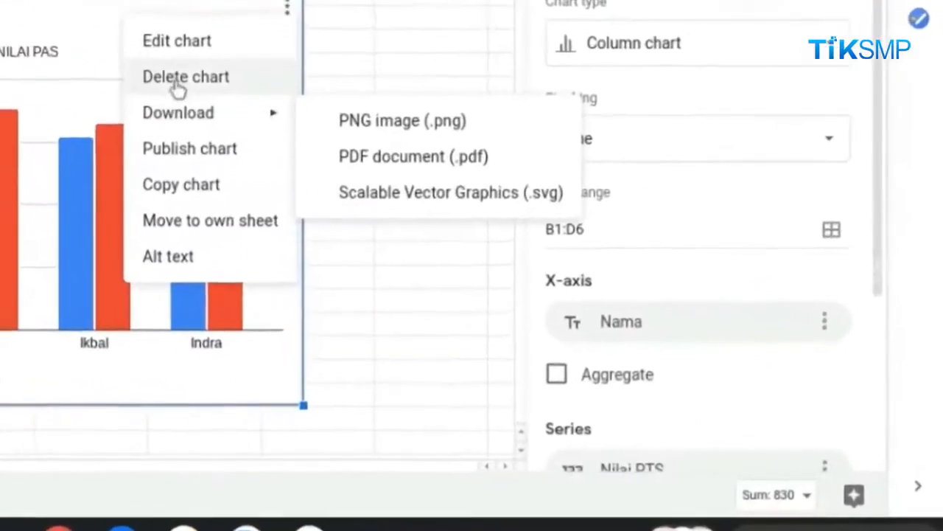
click(178, 81)
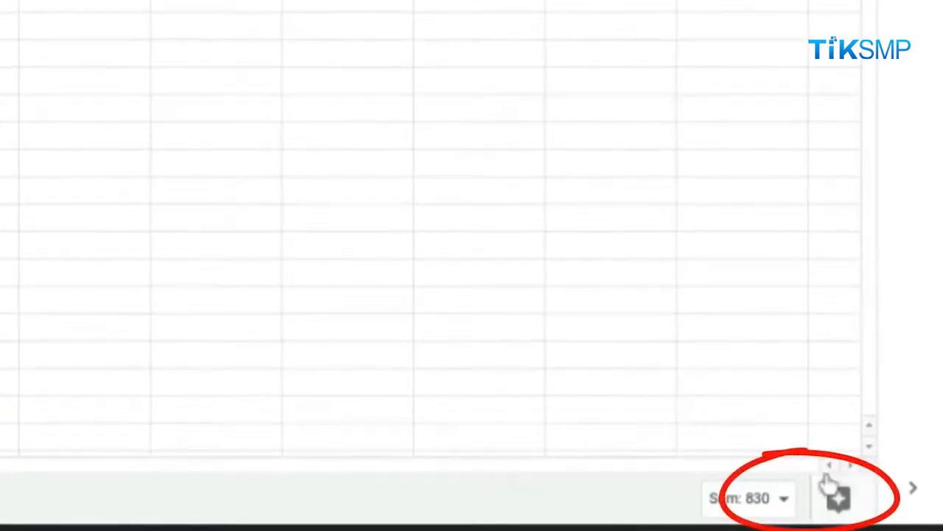
- Use Explore to insert the suggested horizontal bar chart of Nilai PTS and NILAI PAS by Nama, and close Explore
click(860, 519)
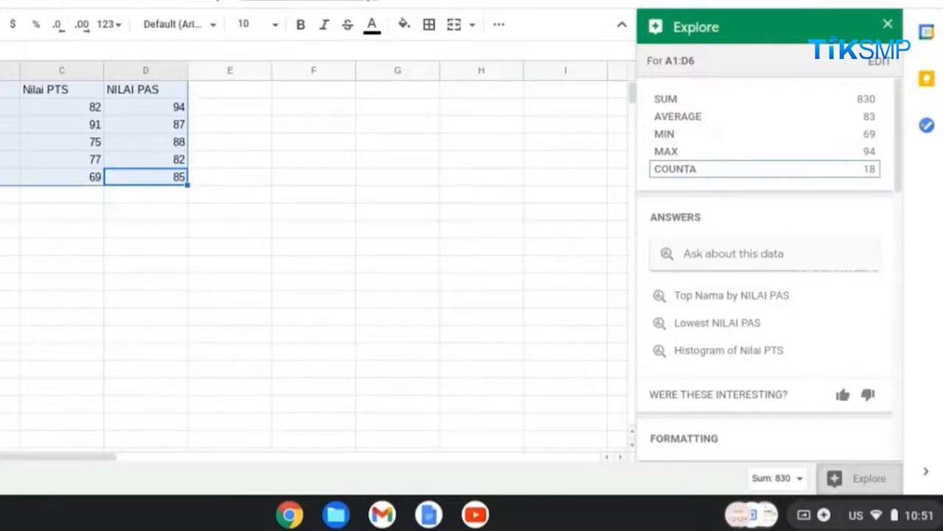
scroll(767, 269, down, 10)
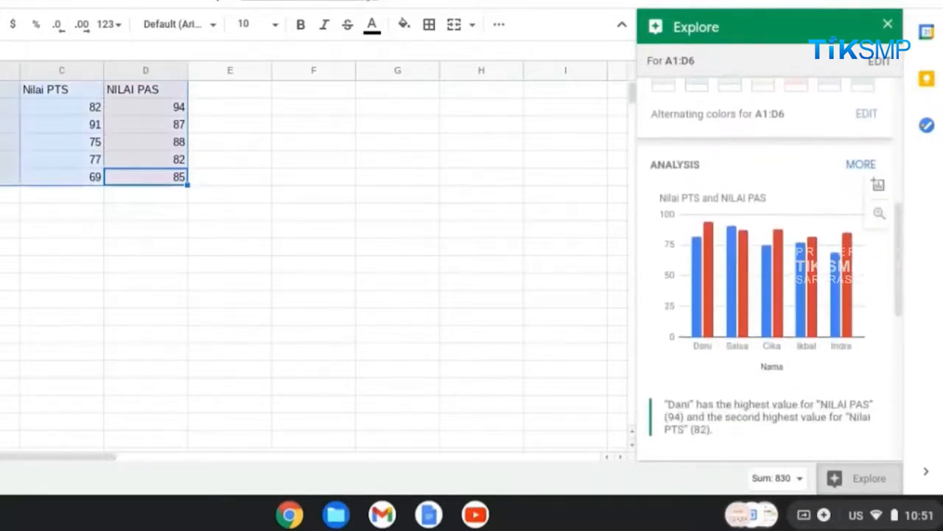
scroll(766, 269, down, 8)
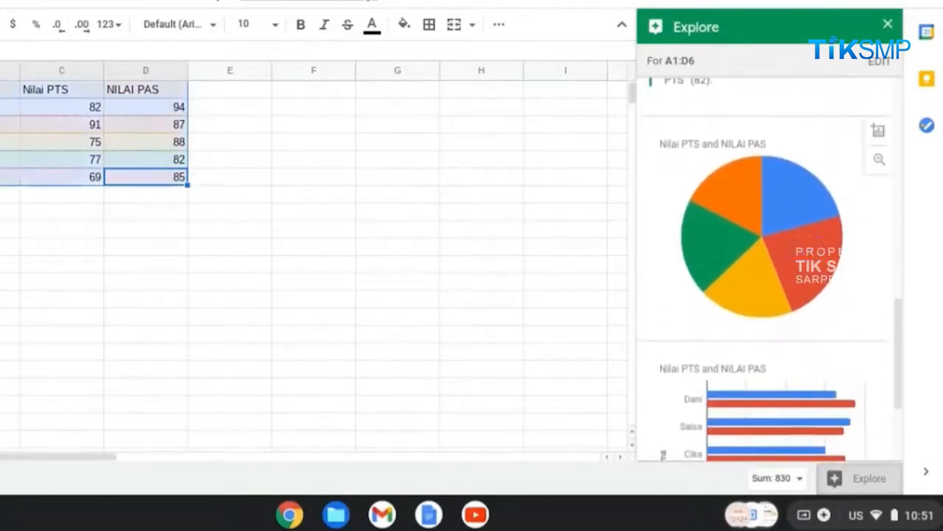
scroll(766, 269, down, 3)
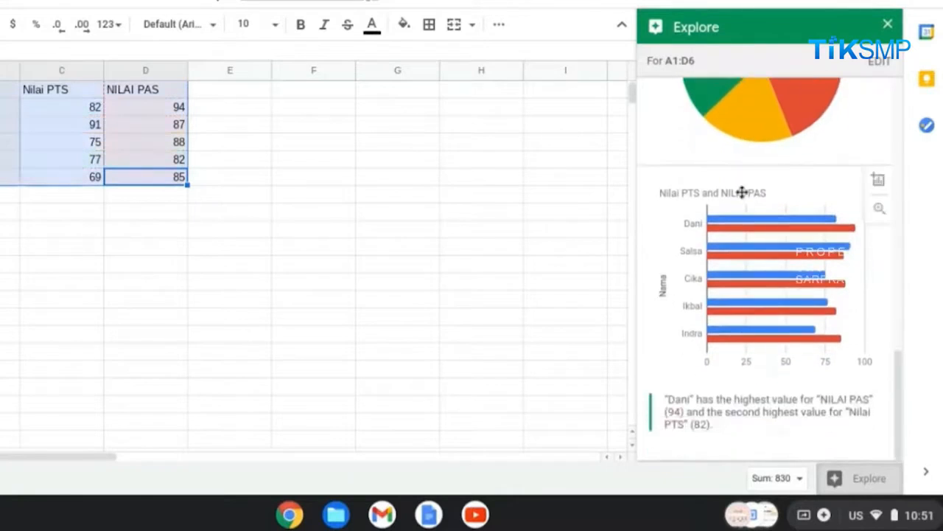
click(880, 186)
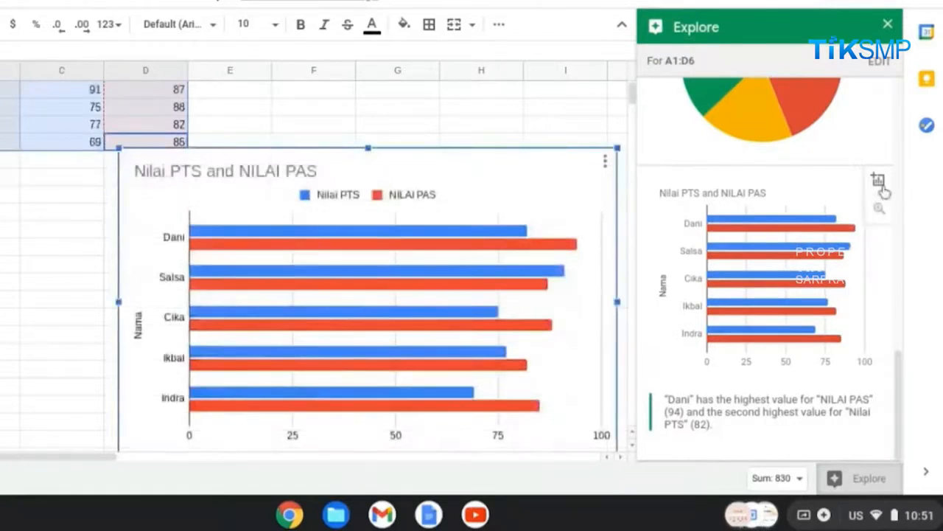
click(889, 28)
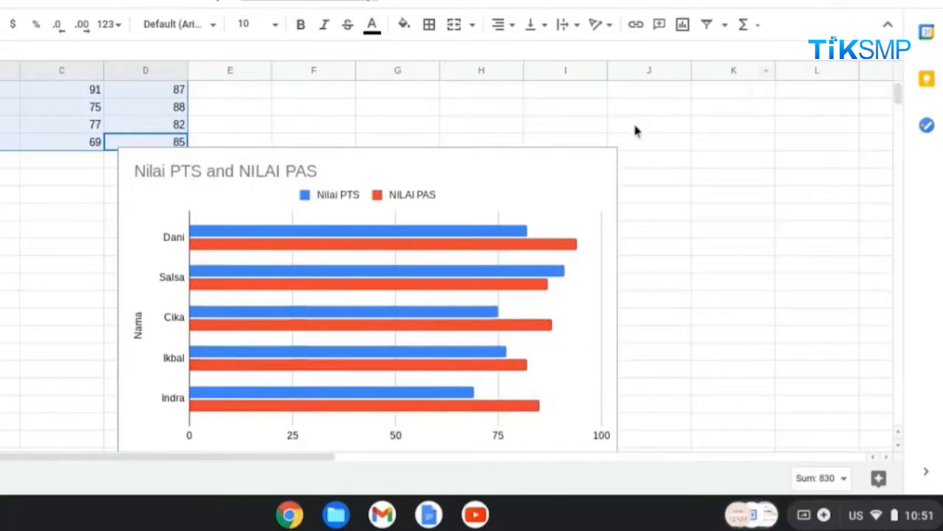
- Move the Nilai PTS and NILAI PAS bar chart to its own sheet
click(560, 197)
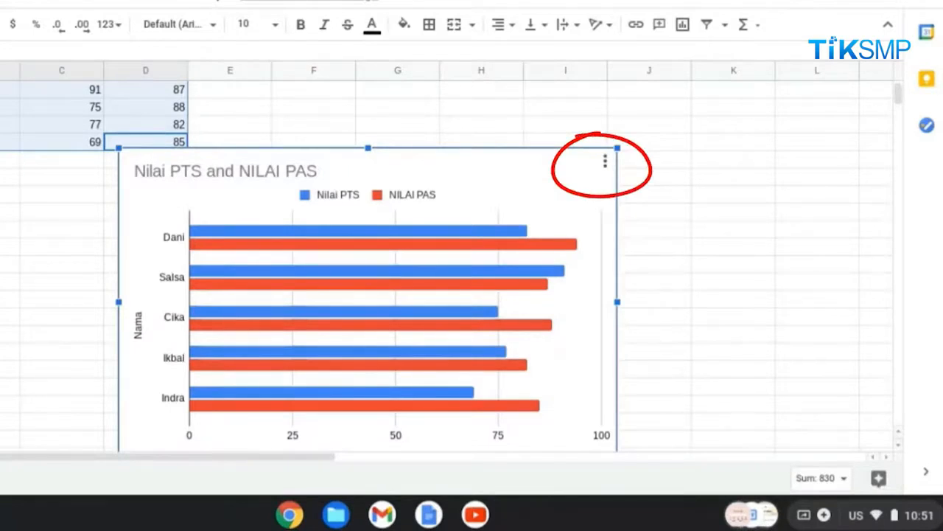
click(609, 169)
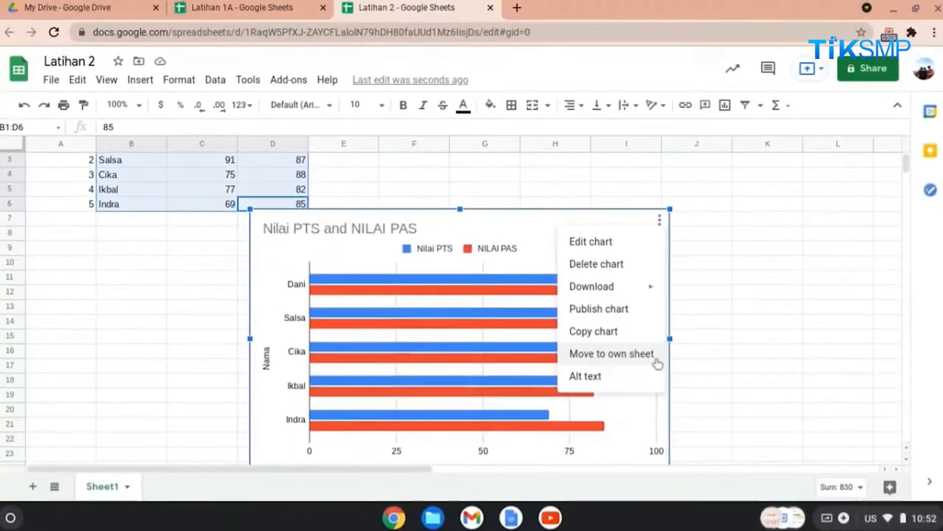
click(611, 354)
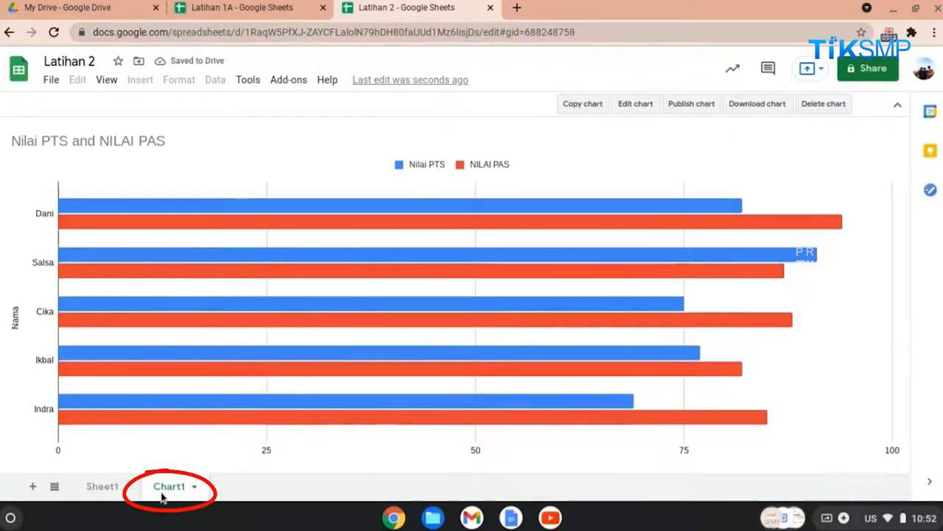
- Protect the names range B2:B6 on Sheet1, restricting its editing permission to Only you
click(103, 487)
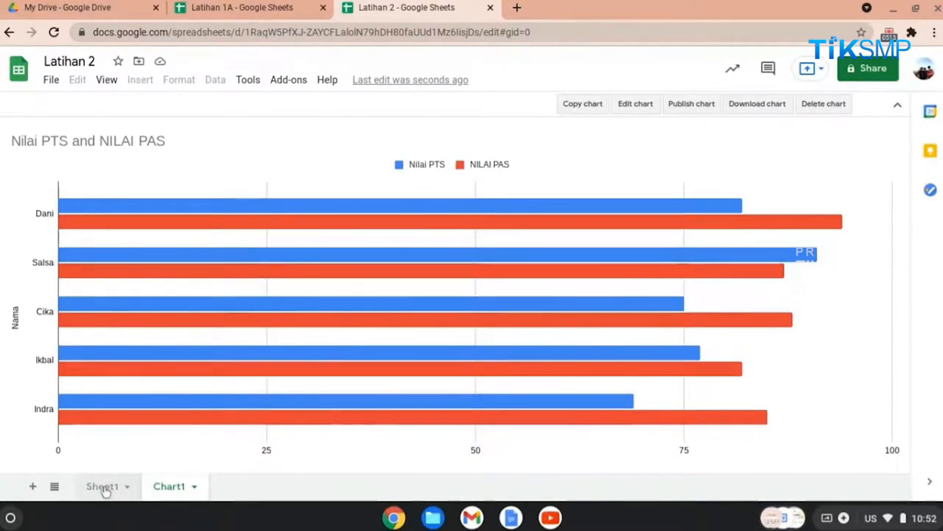
click(164, 304)
scroll(164, 304, up, 1)
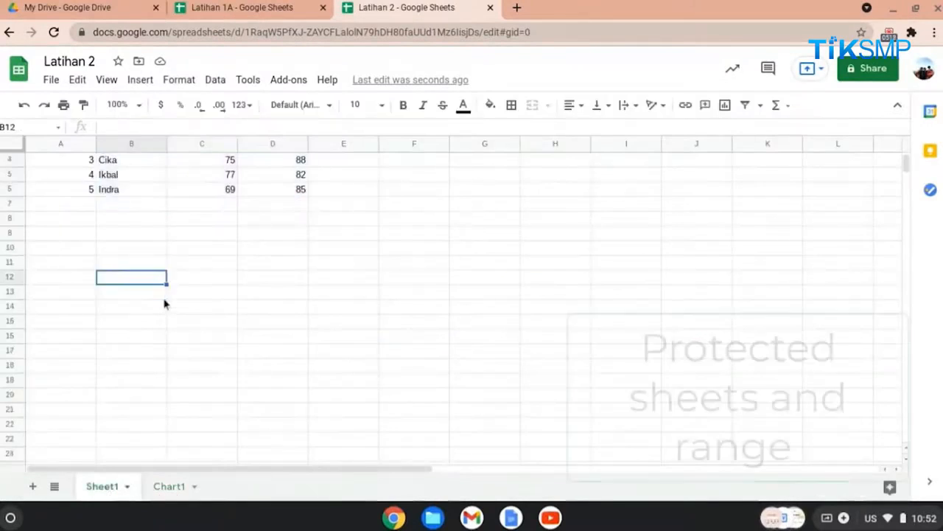
drag(111, 179, 124, 237)
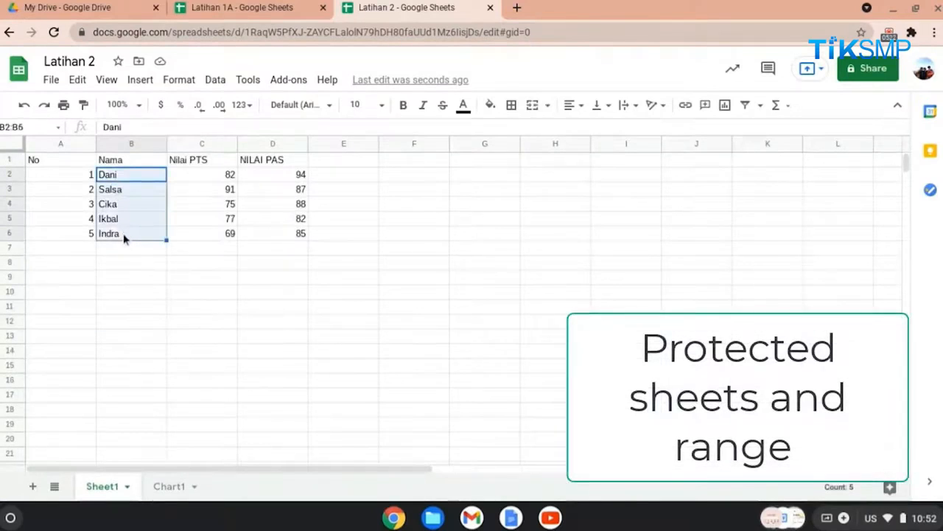
click(224, 87)
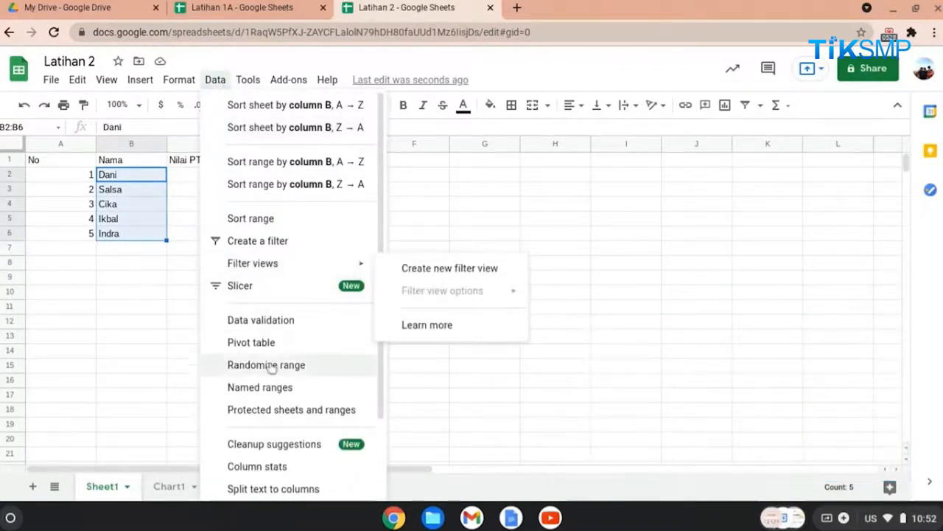
click(275, 409)
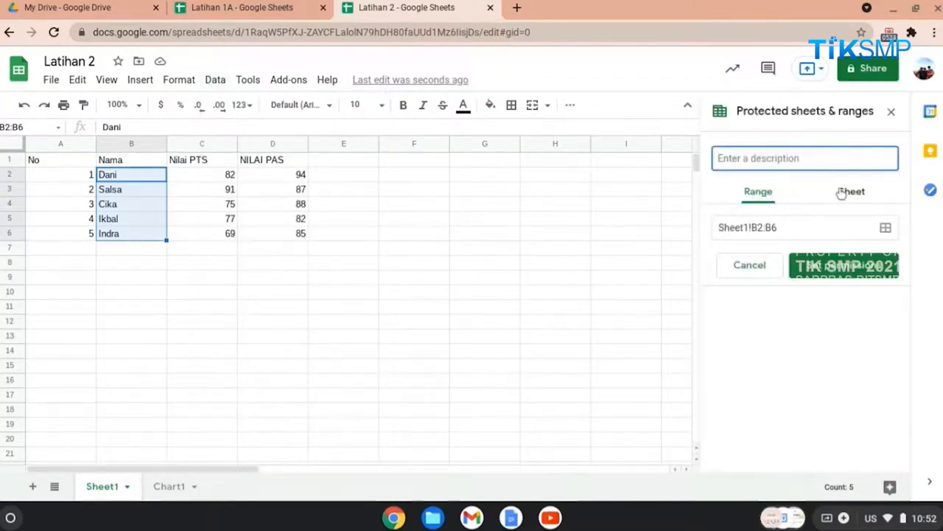
click(824, 271)
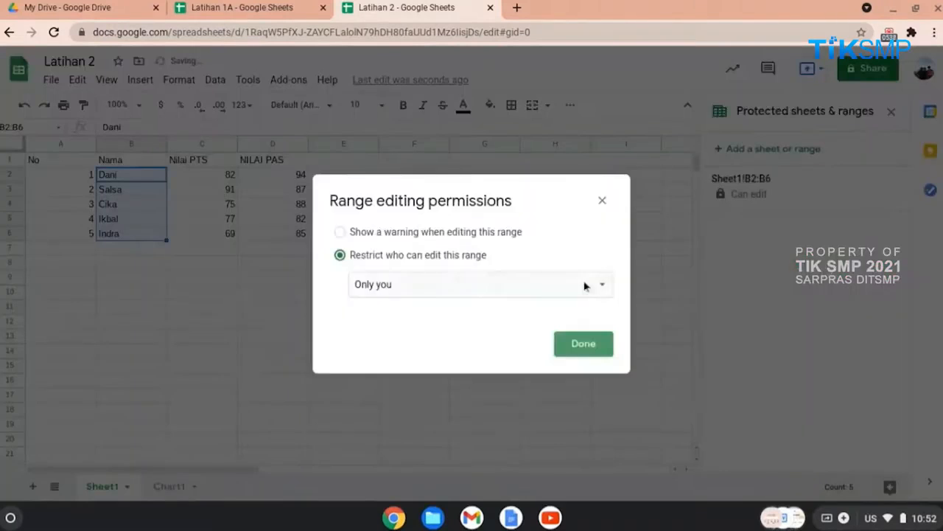
click(617, 348)
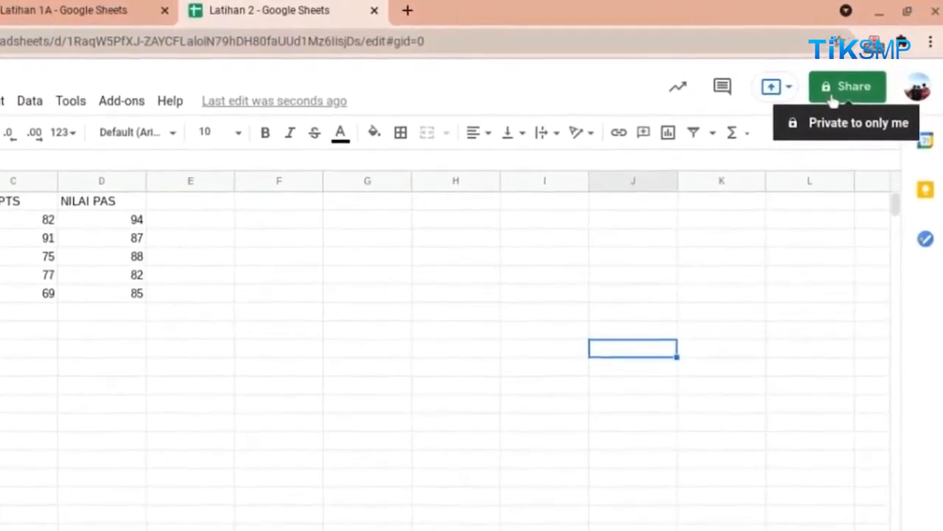
- Share the spreadsheet with the contact's e-mail address as Viewer and send the invitation
click(832, 101)
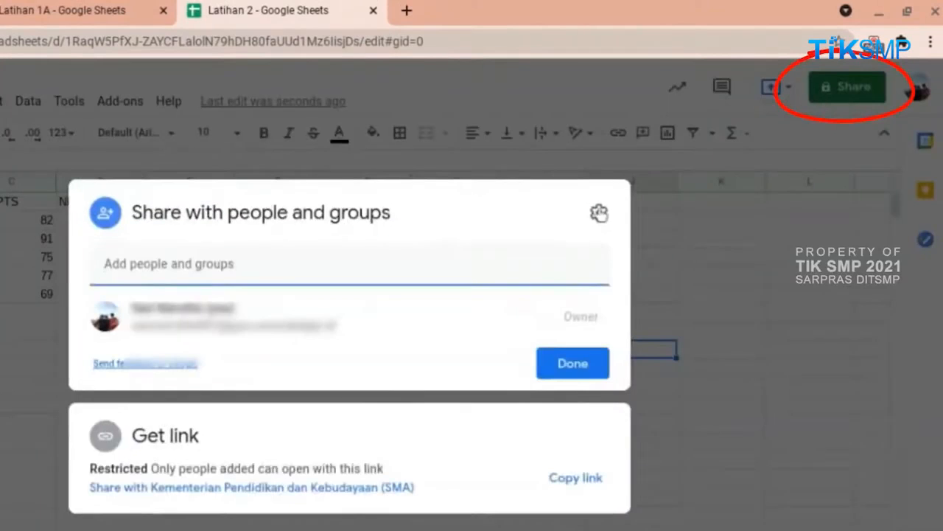
click(396, 274)
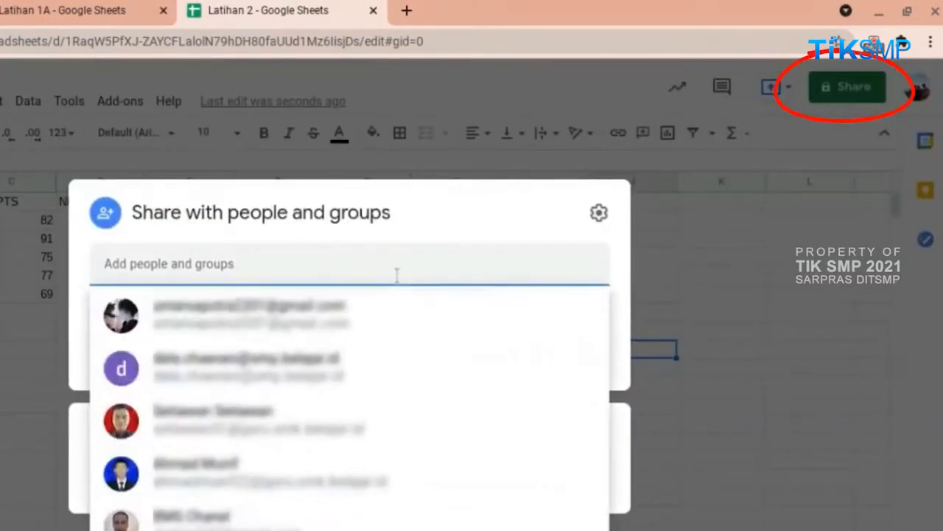
text(dela)
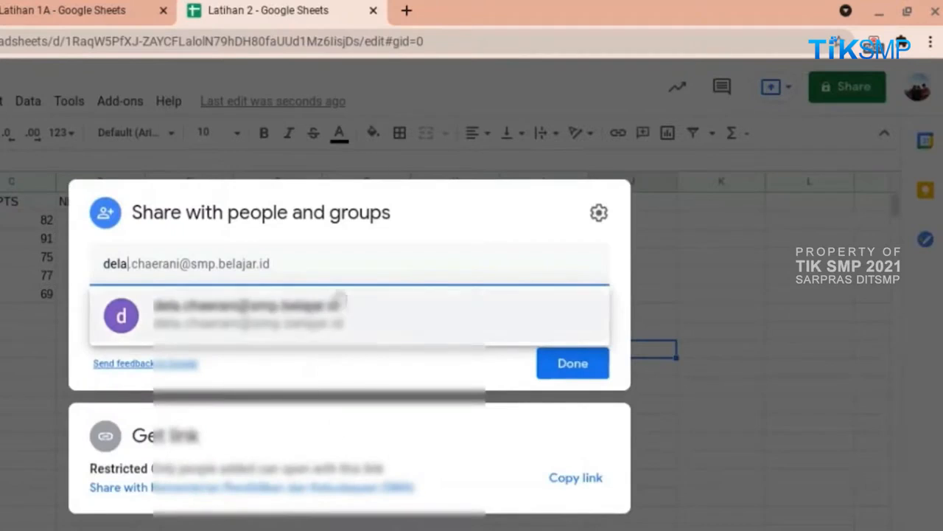
click(337, 321)
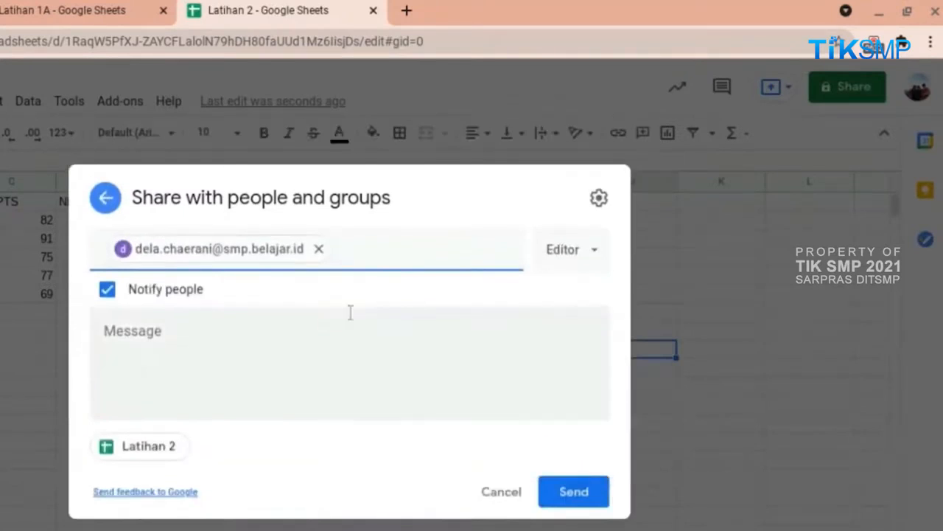
click(593, 252)
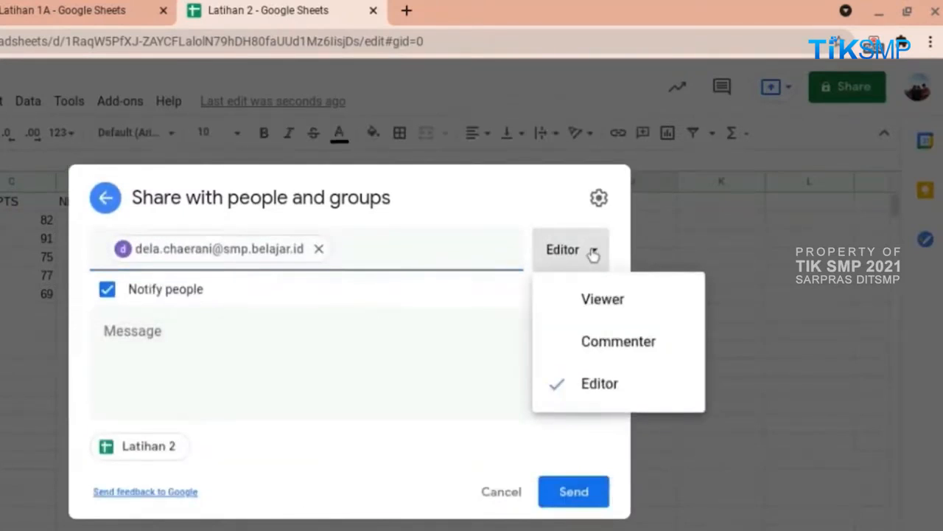
click(609, 305)
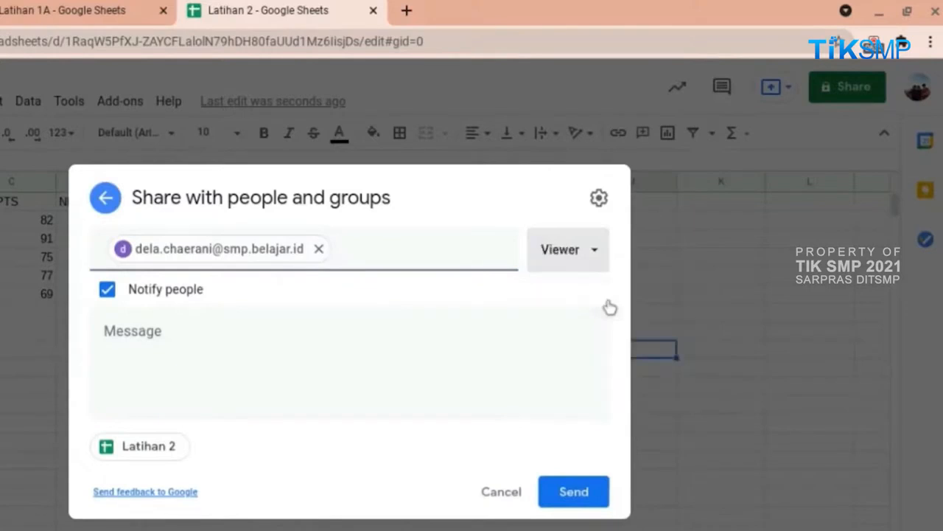
click(590, 249)
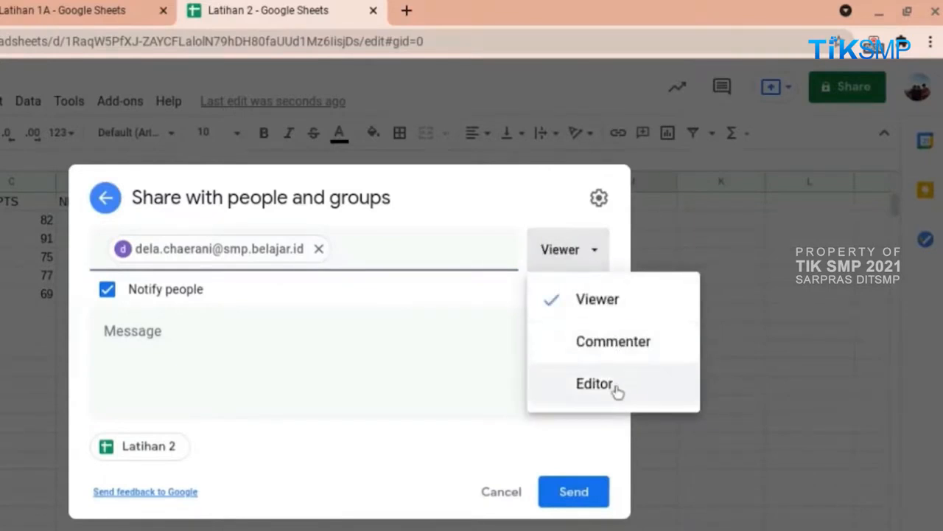
click(572, 504)
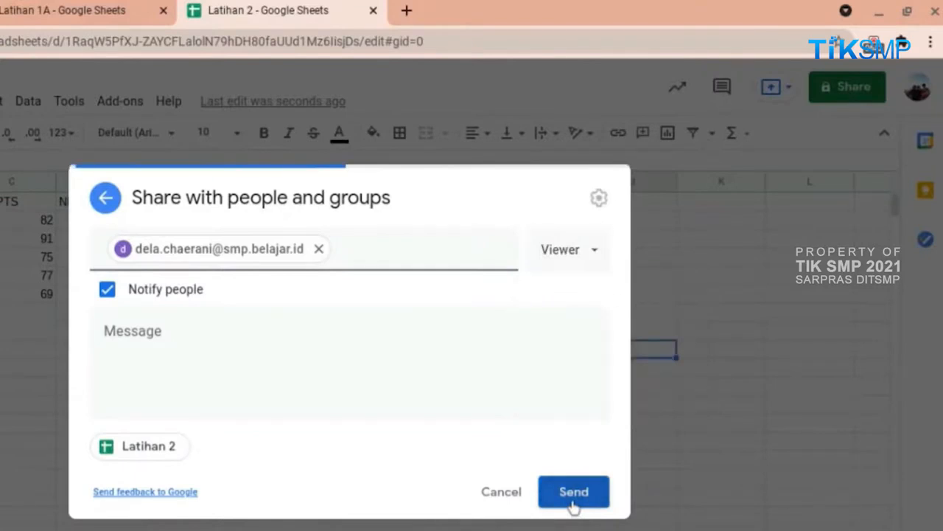
click(573, 505)
click(490, 419)
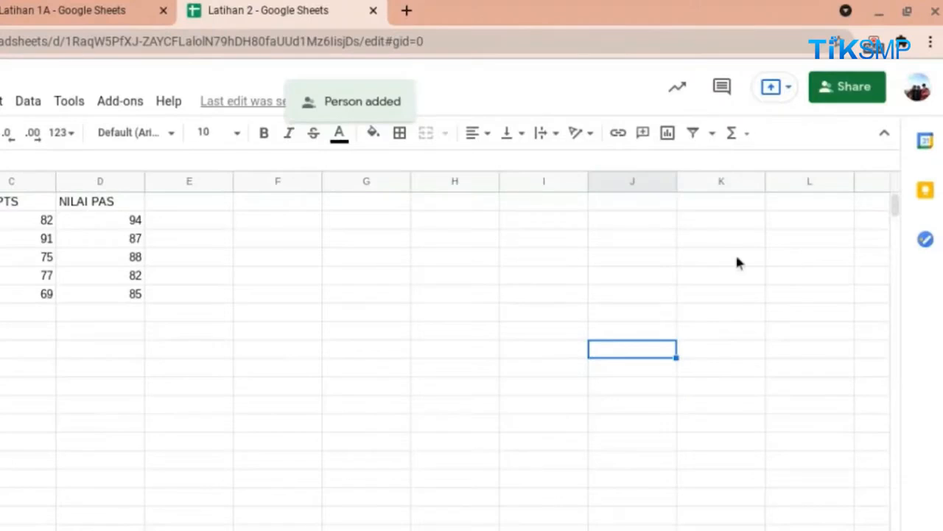
- Copy the spreadsheet's sharing link, and save the added contact's access role as Editor
click(865, 91)
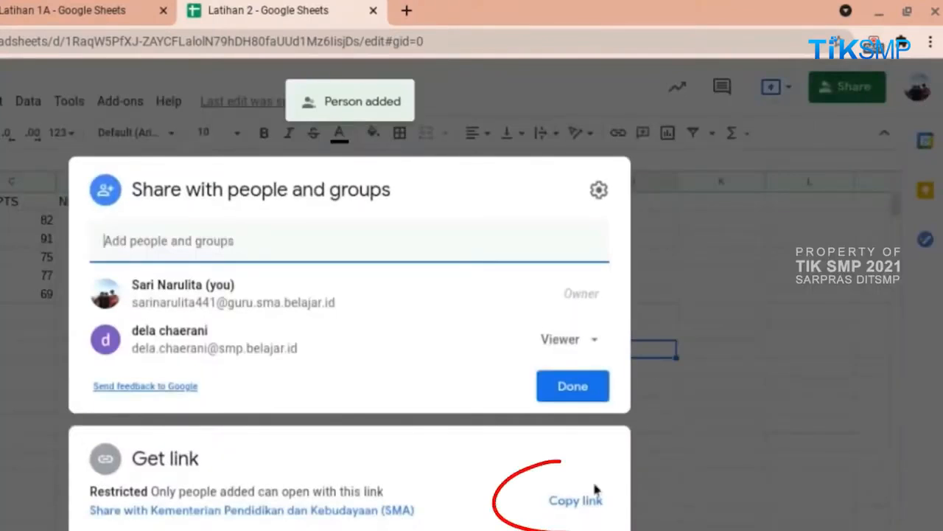
click(586, 502)
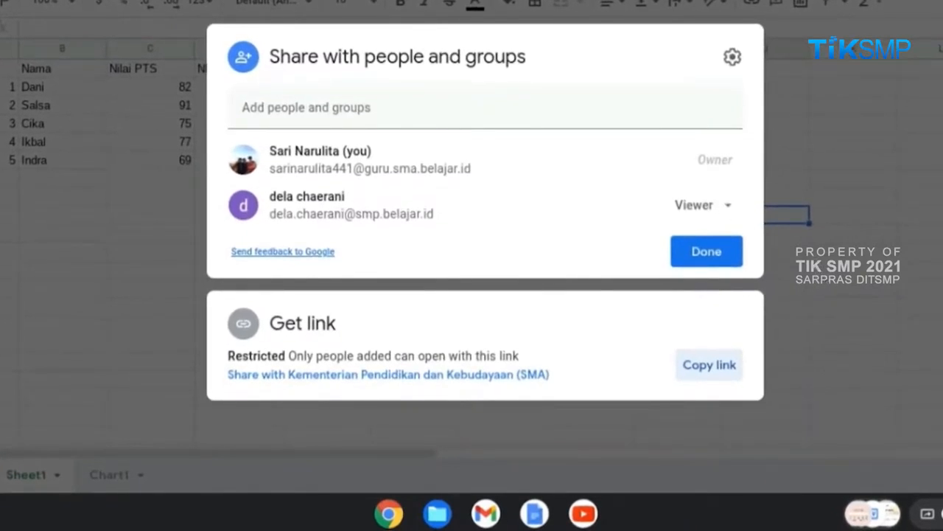
click(728, 207)
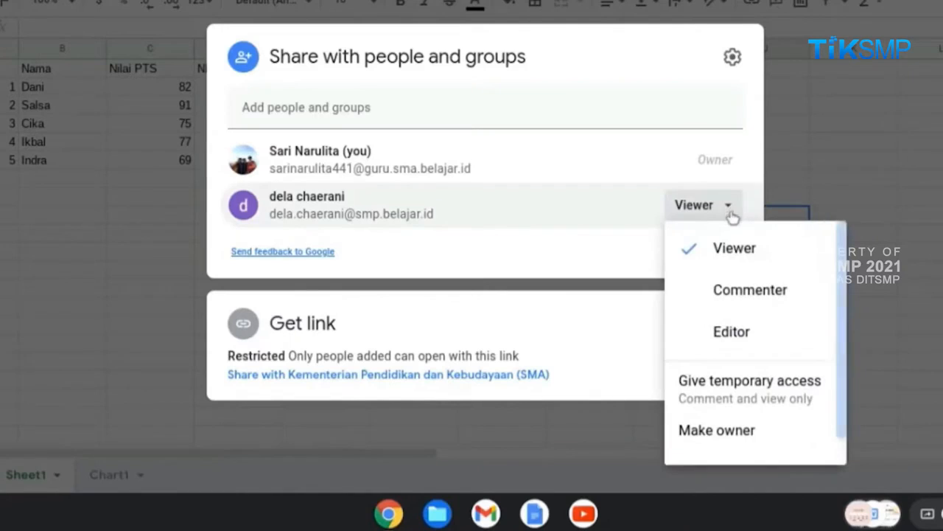
click(742, 331)
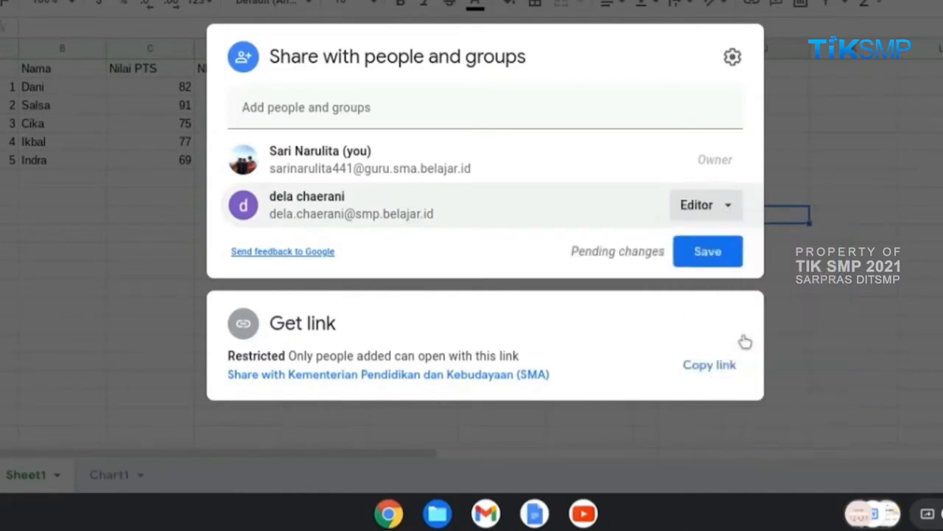
click(706, 258)
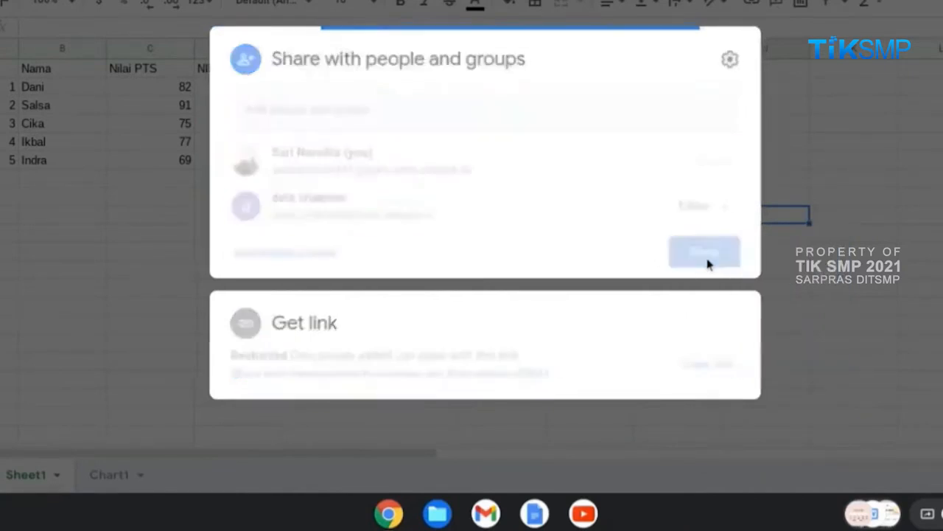